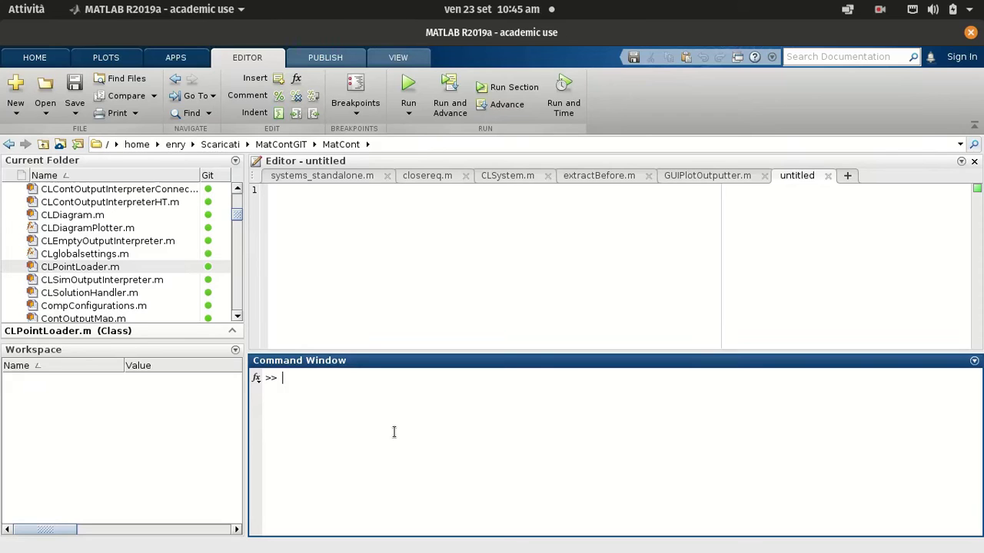
Launch the MatCont GUI from the MATLAB Command Window with the matcont command.
{"action": "type", "text": "matco"}
{"action": "type", "text": "nt"}
{"action": "key", "text": "Return"}
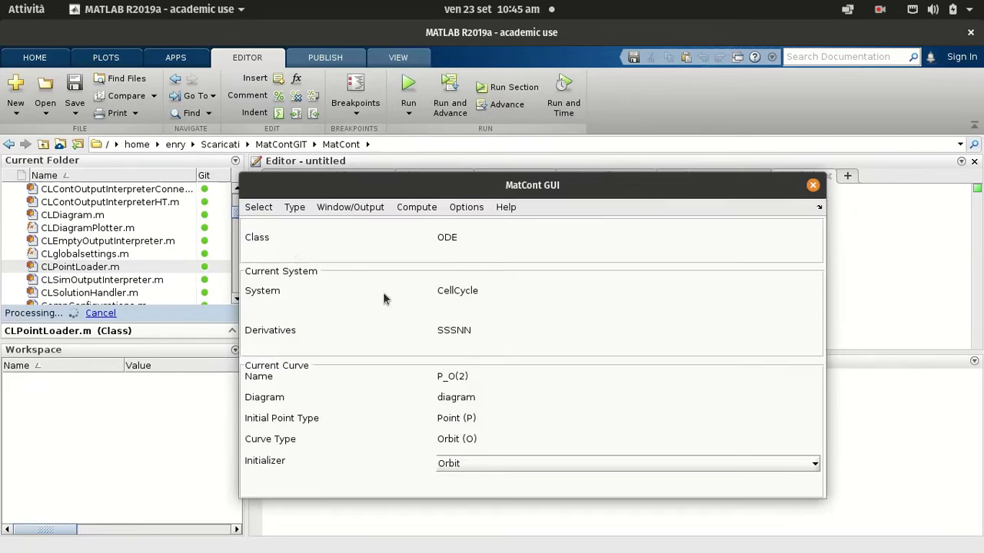
Start a new delay-equation system named MackeyGlass.
{"action": "left_click", "coordinate": [260, 209]}
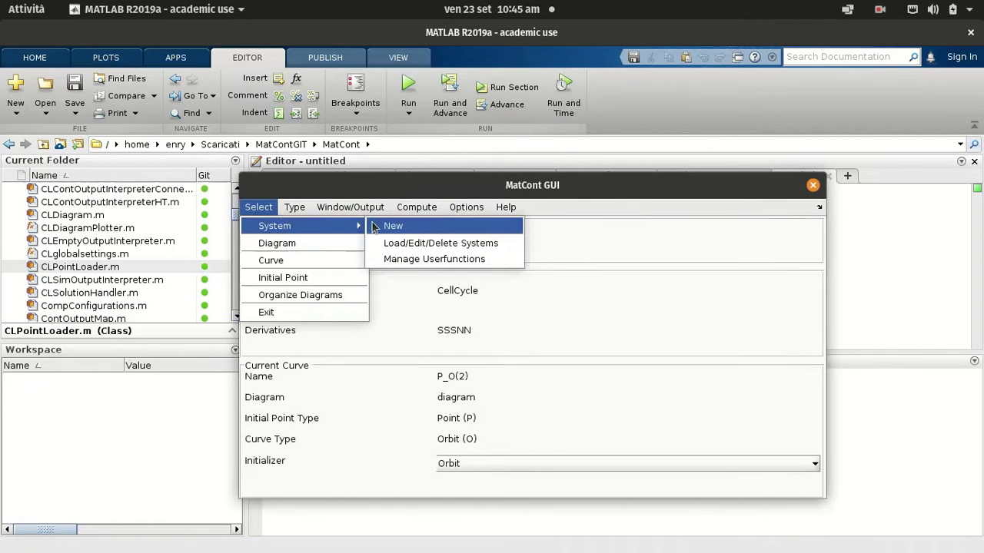
{"action": "left_click", "coordinate": [375, 223]}
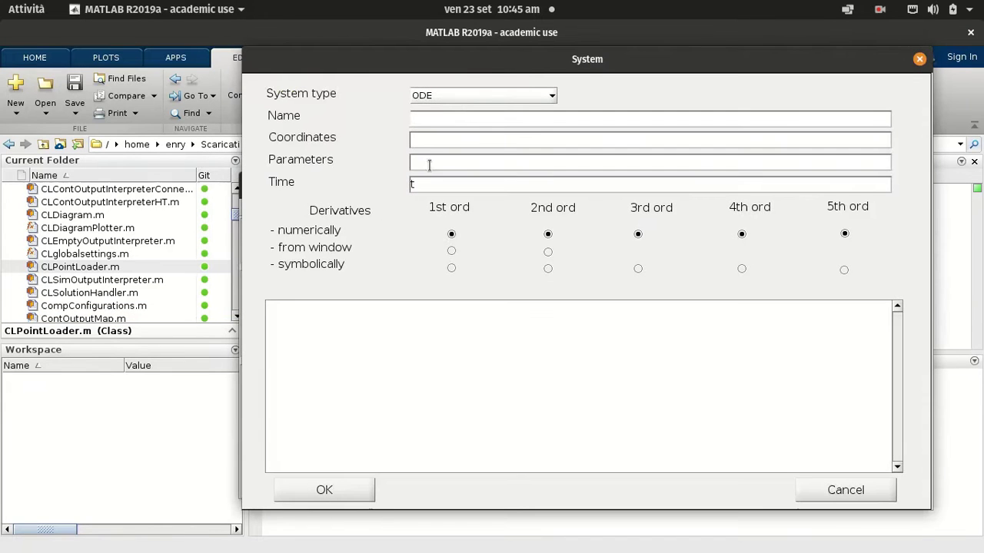
{"action": "left_click", "coordinate": [456, 98]}
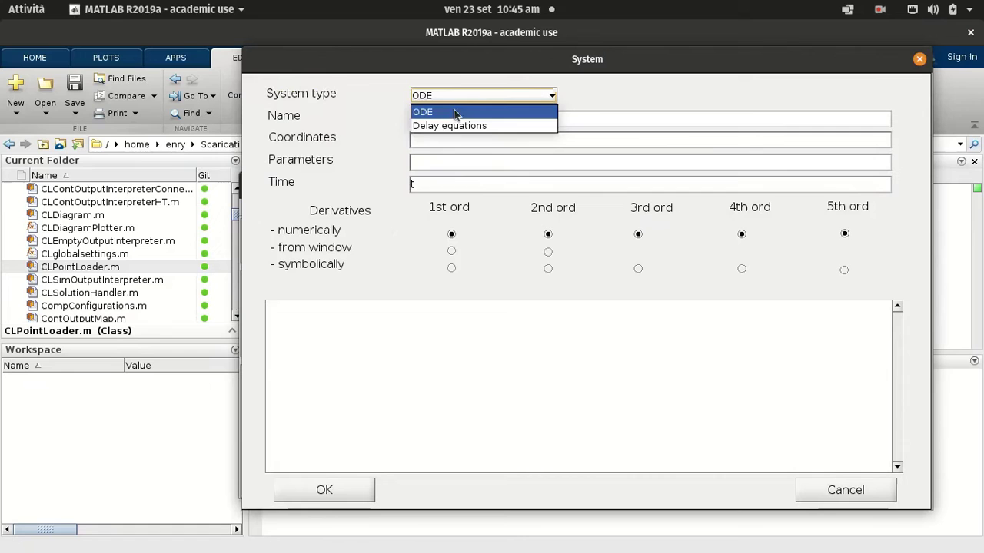
{"action": "left_click", "coordinate": [454, 126]}
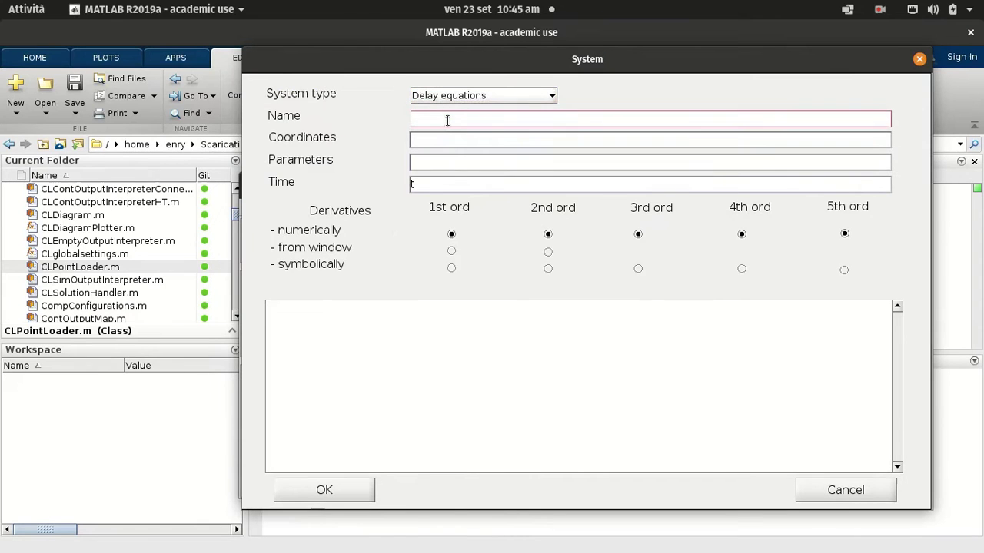
{"action": "type", "text": "MackeyG"}
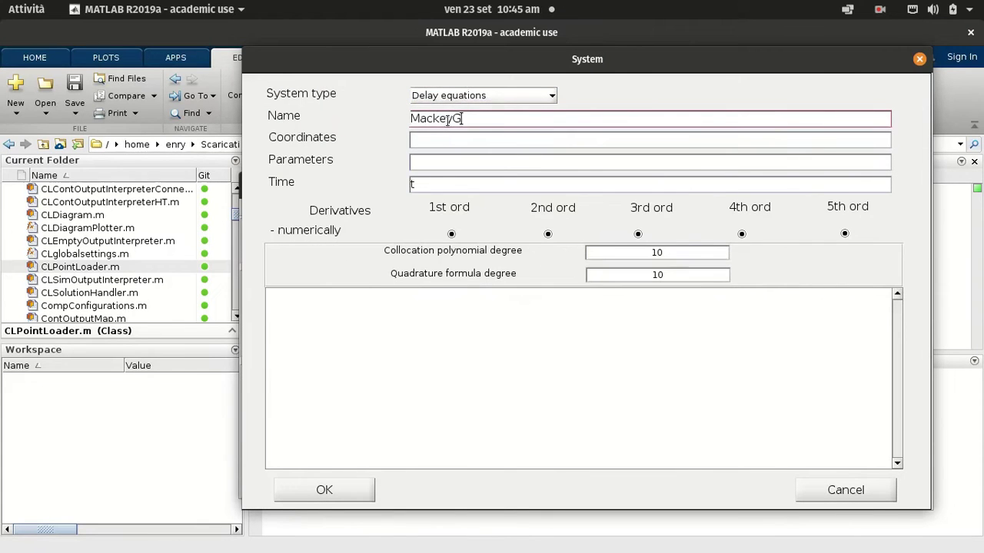
{"action": "type", "text": "lass"}
Enter coordinate y, parameters gamma, beta, tau, n, paste the Mackey-Glass equation and accept.
{"action": "left_click", "coordinate": [451, 139]}
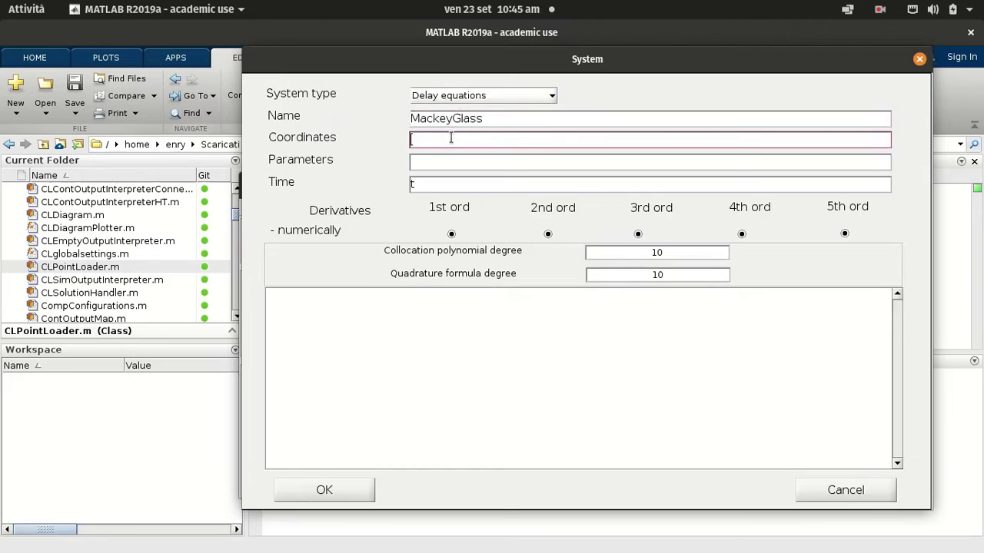
{"action": "type", "text": "y"}
{"action": "key", "text": "Tab"}
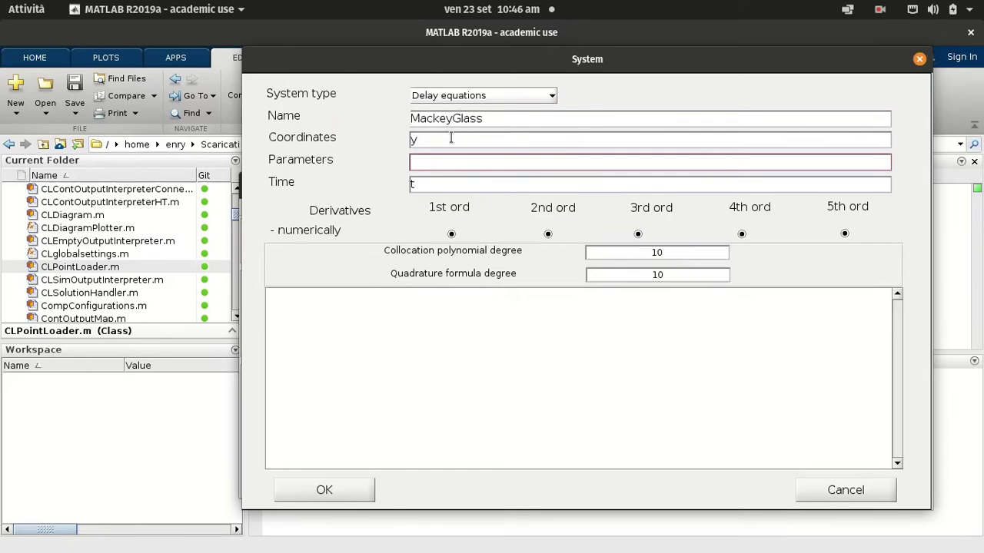
{"action": "type", "text": "gam"}
{"action": "type", "text": "ma,beta"}
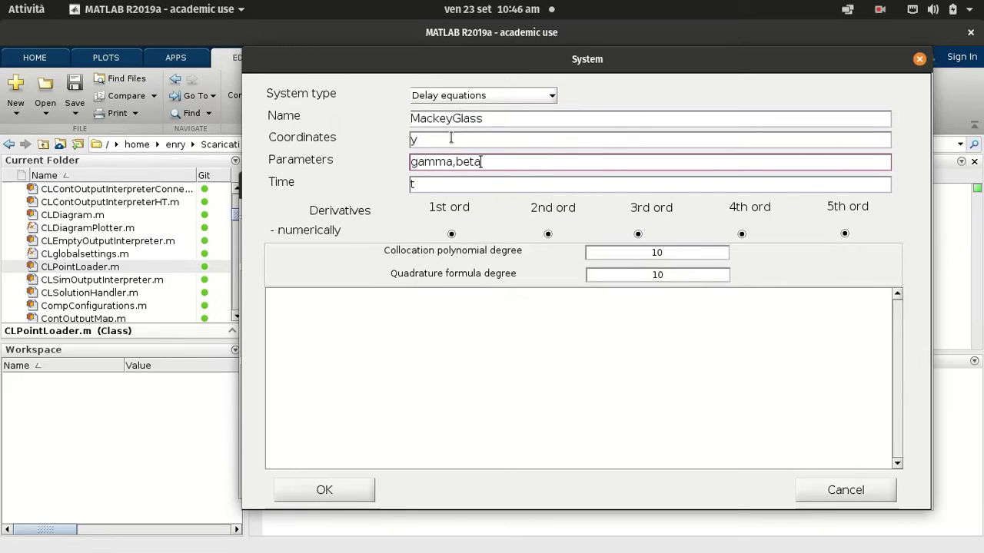
{"action": "type", "text": ",tau,n"}
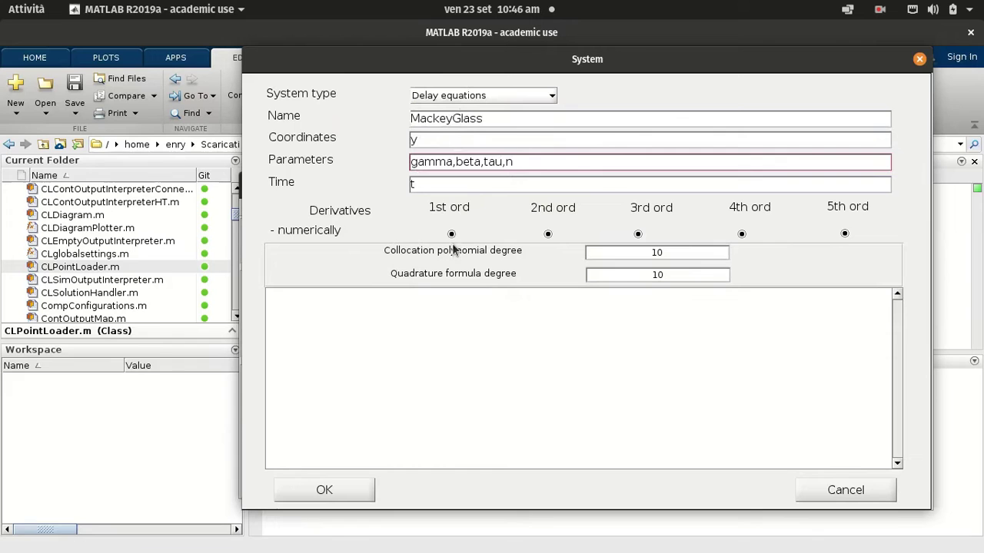
{"action": "left_click", "coordinate": [457, 324]}
{"action": "type", "text": "y'[t]=beta*y[t-tau]/(1+y[t-tau]^n)-gamma*y[t]"}
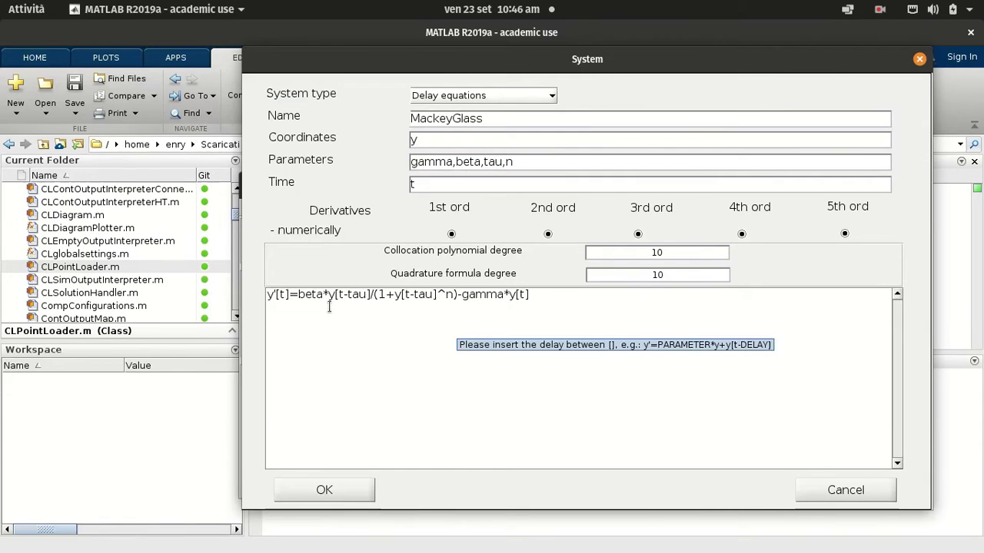
{"action": "mouse_move", "coordinate": [553, 308]}
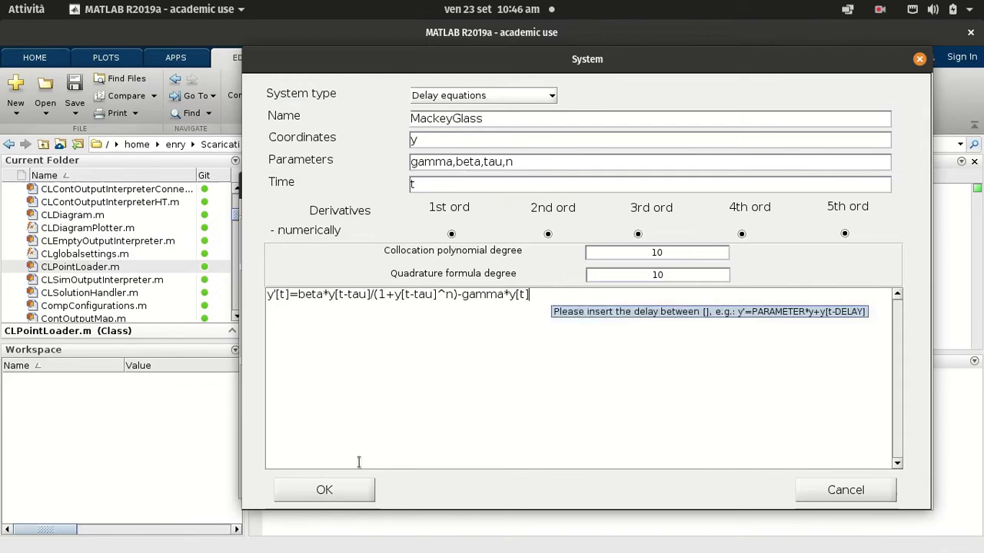
{"action": "left_click", "coordinate": [342, 489]}
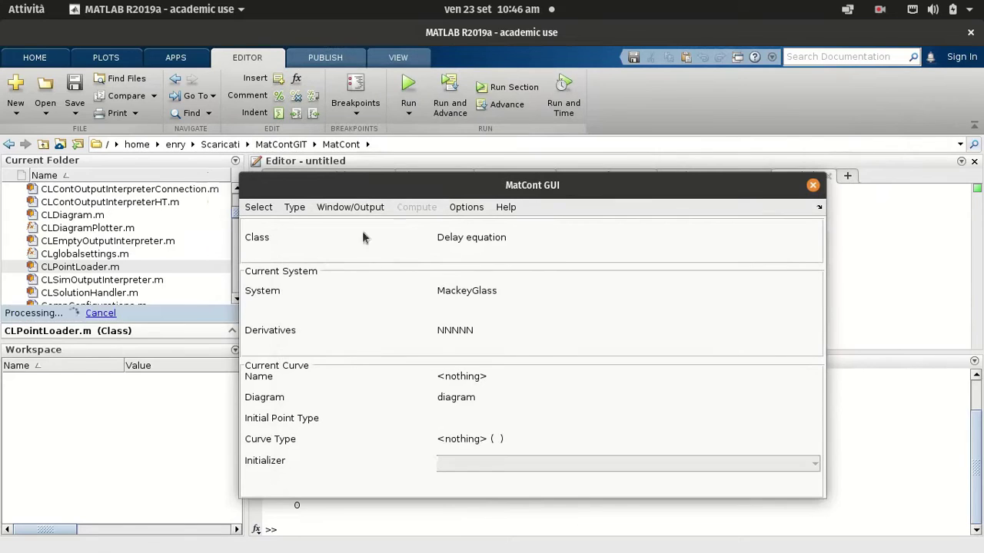
{"action": "left_click", "coordinate": [352, 208]}
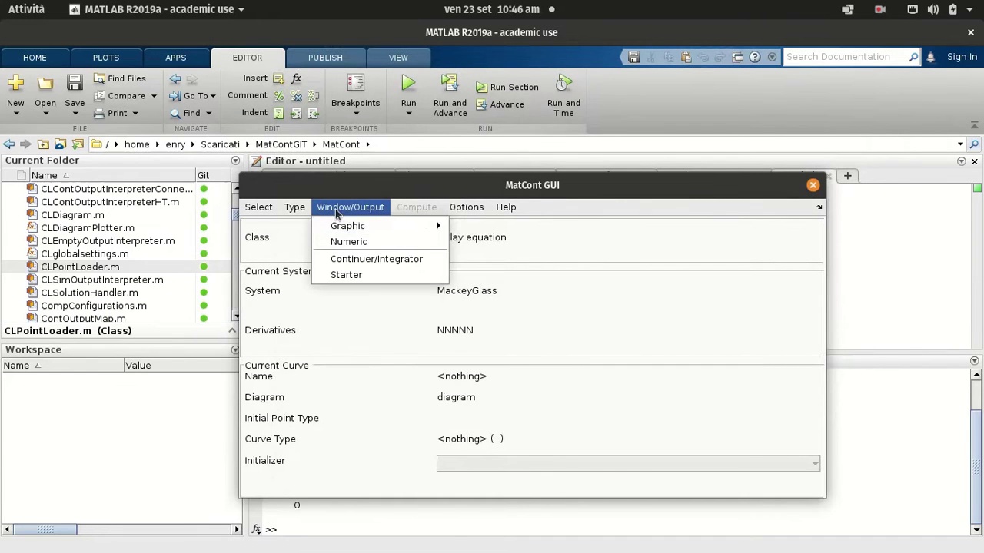
Start an orbit from a single initial point with integration interval 5.
{"action": "left_click", "coordinate": [408, 123]}
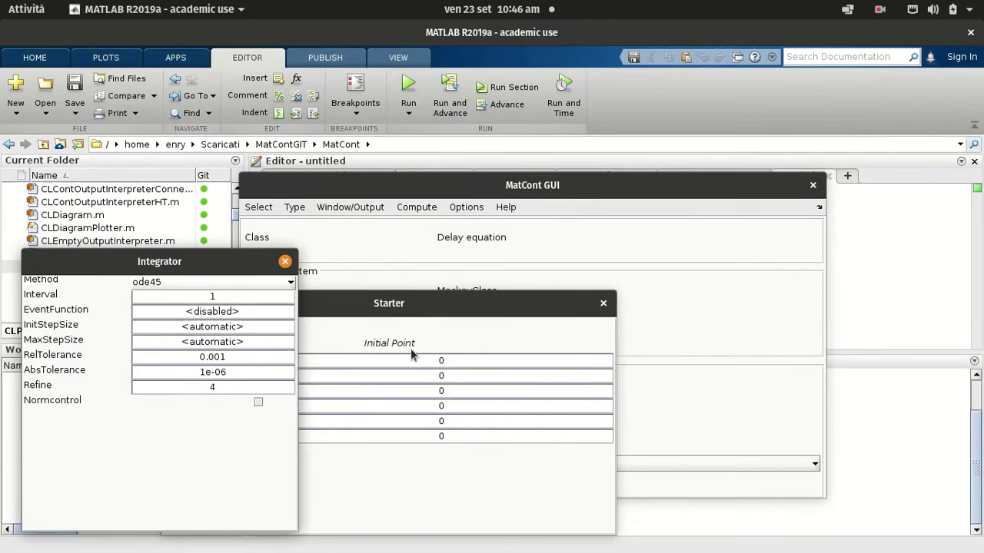
{"action": "double_click", "coordinate": [247, 296]}
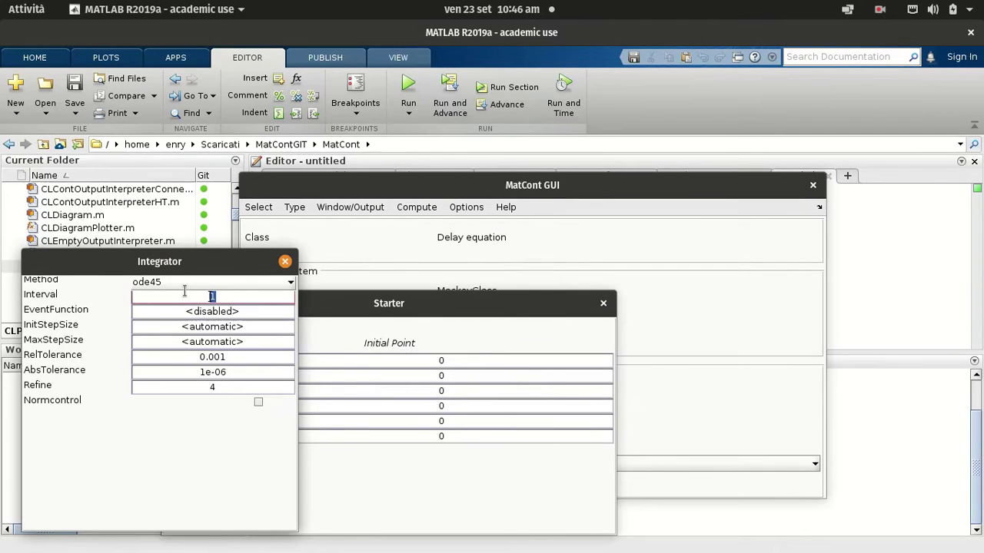
{"action": "type", "text": "5"}
Set the initial values y 0.2, gamma 1, beta 2, tau 0.1 and n 6.
{"action": "left_click", "coordinate": [474, 393]}
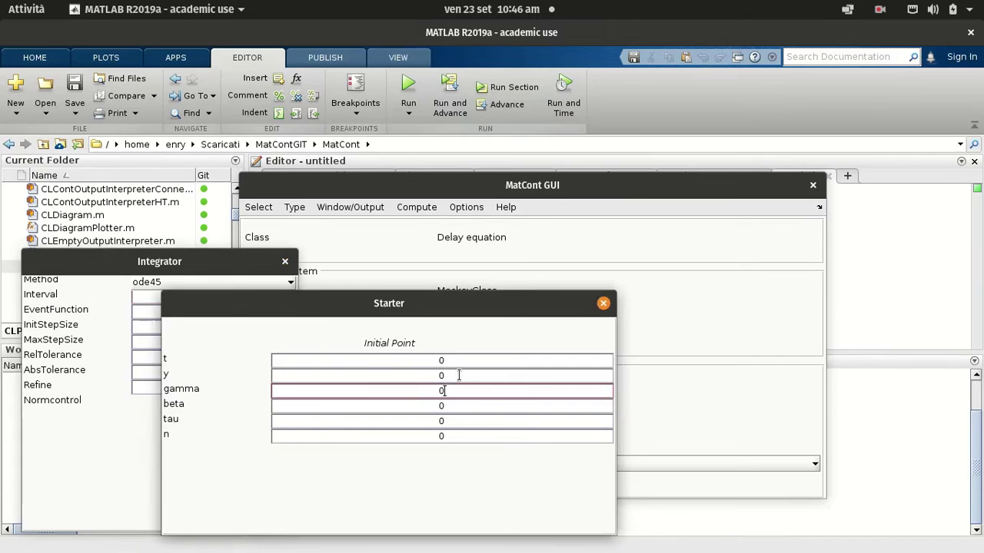
{"action": "left_click", "coordinate": [457, 375]}
{"action": "type", "text": "0"}
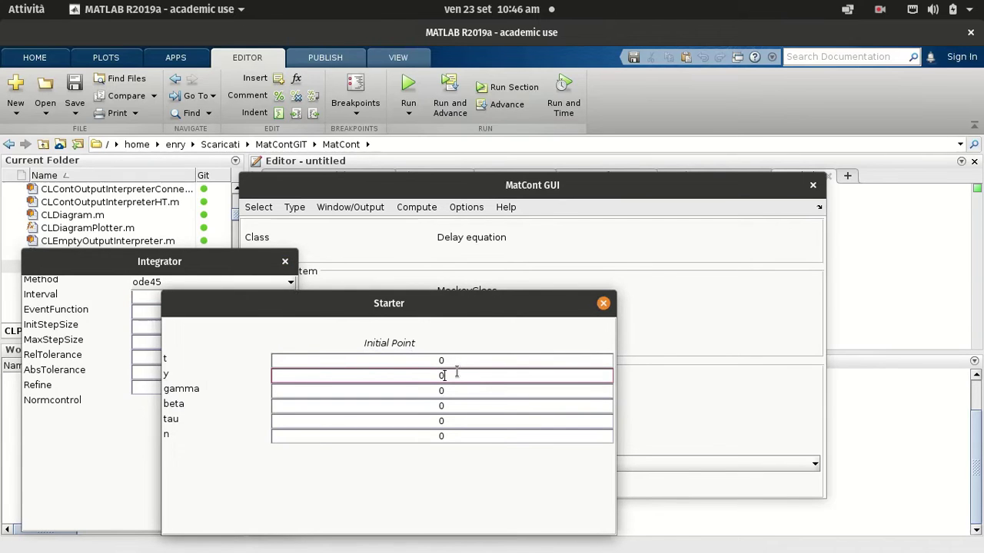
{"action": "type", "text": ".2"}
{"action": "key", "text": "Tab"}
{"action": "type", "text": "1"}
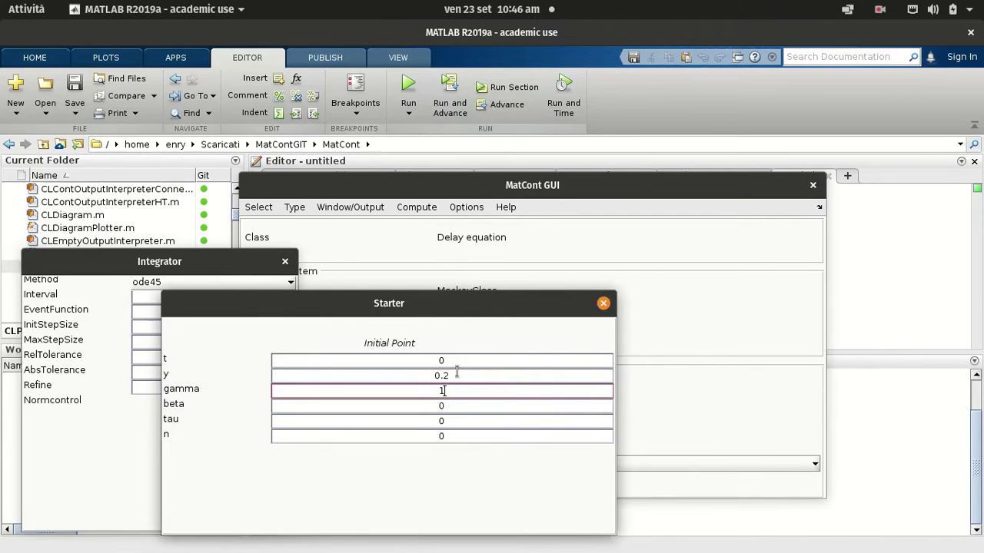
{"action": "key", "text": "Tab"}
{"action": "type", "text": "2"}
{"action": "key", "text": "Tab"}
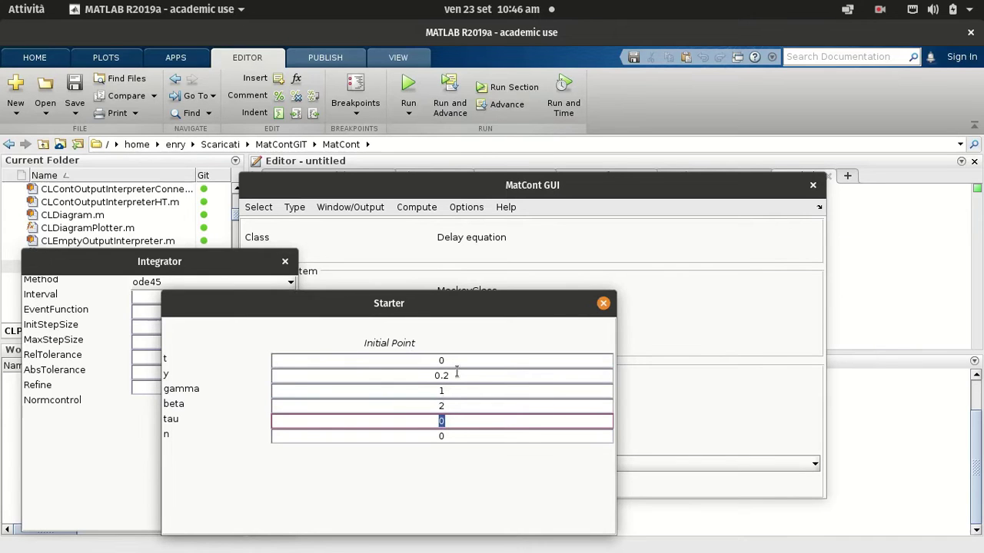
{"action": "type", "text": "0.1"}
{"action": "key", "text": "Tab"}
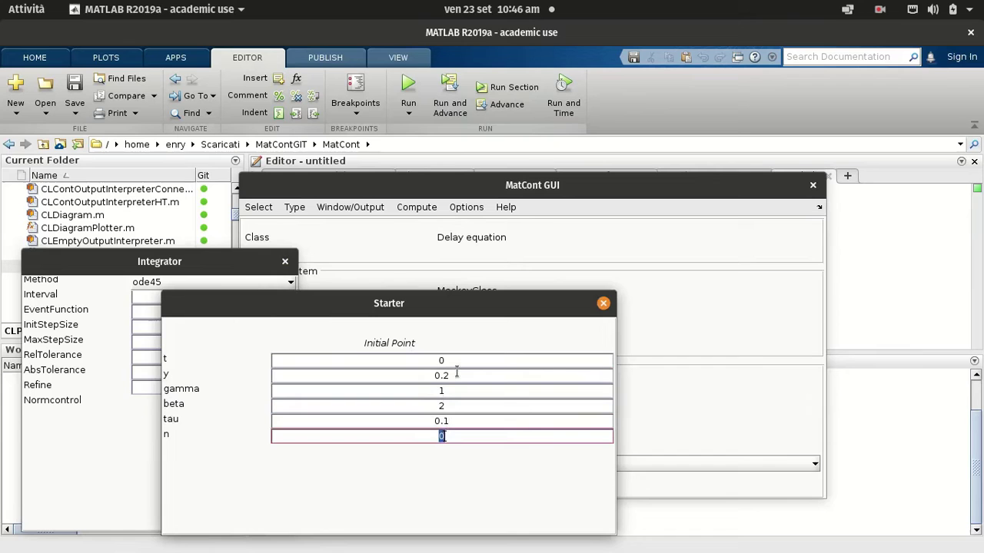
{"action": "type", "text": "6"}
Create a 2D plot with time on the horizontal axis from 0 to 5.
{"action": "left_click", "coordinate": [350, 207]}
{"action": "mouse_move", "coordinate": [349, 226]}
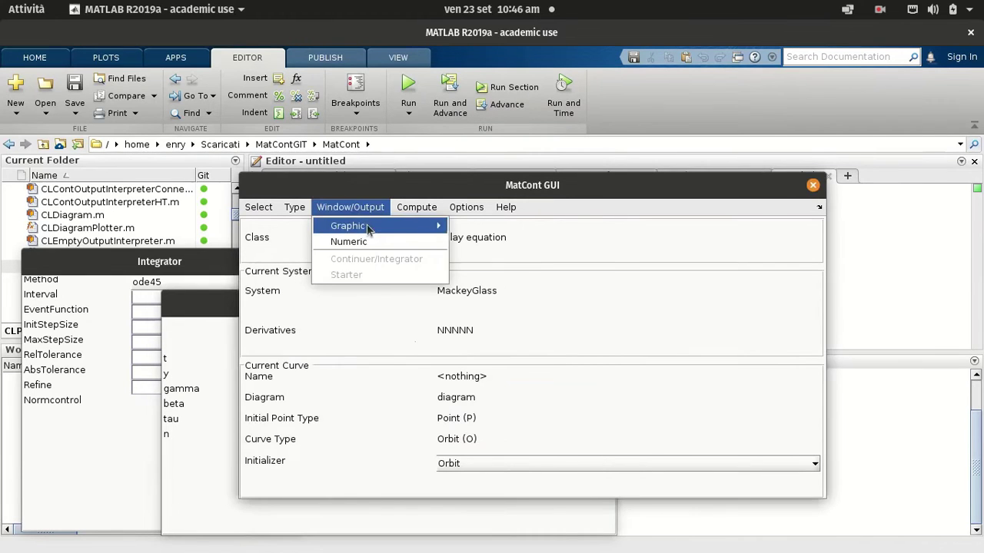
{"action": "left_click", "coordinate": [490, 228]}
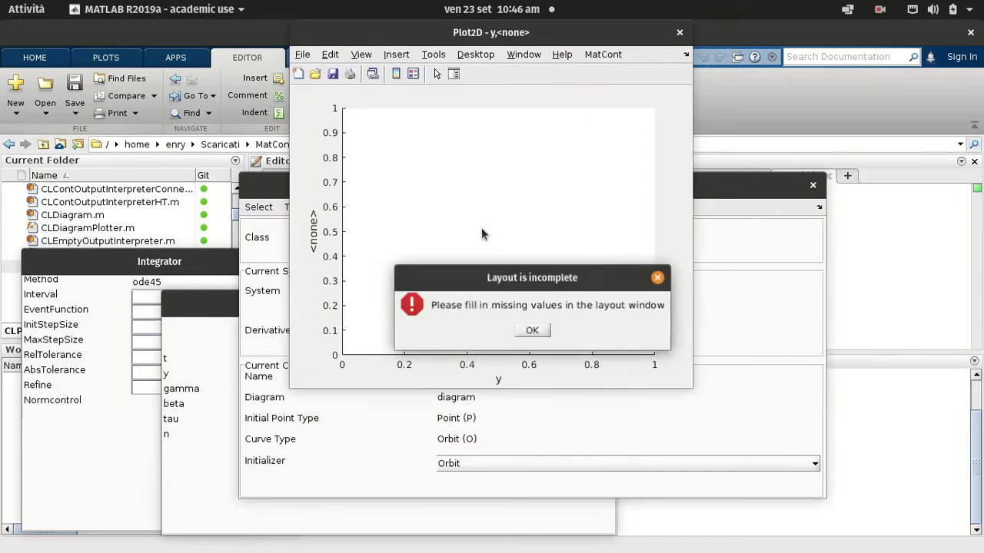
{"action": "left_click", "coordinate": [539, 336]}
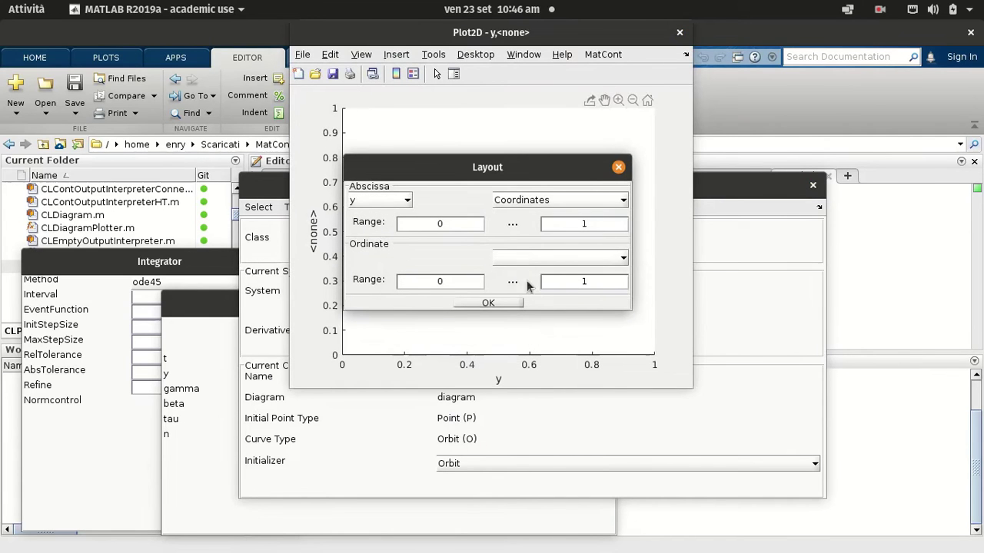
{"action": "left_click", "coordinate": [509, 200]}
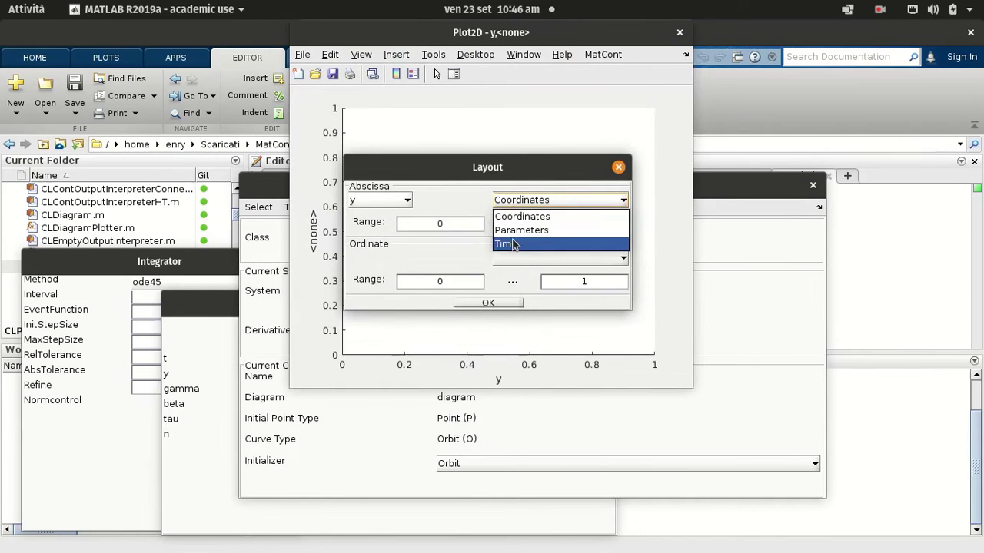
{"action": "left_click", "coordinate": [515, 244]}
{"action": "left_click", "coordinate": [565, 224]}
{"action": "double_click", "coordinate": [565, 225]}
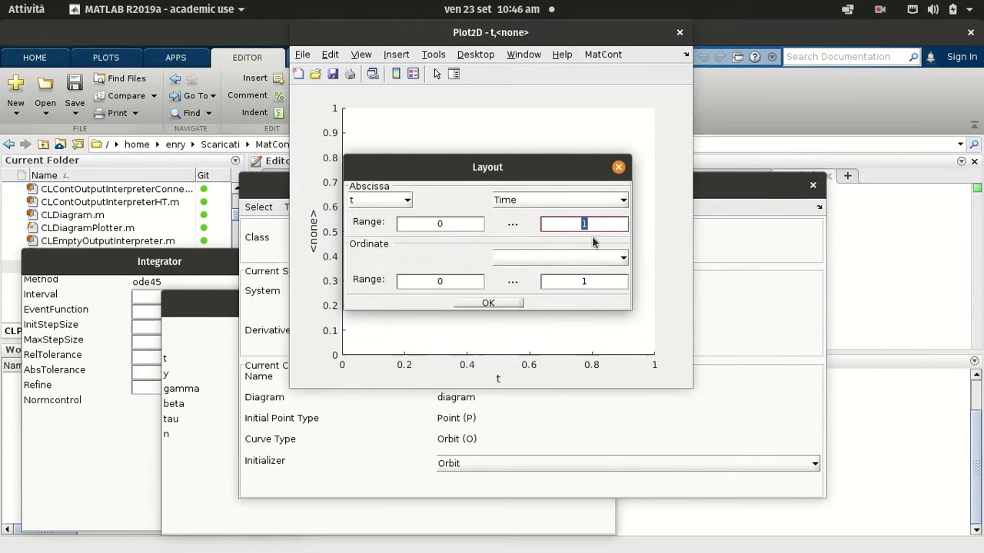
{"action": "type", "text": "5"}
Put coordinate y on the vertical axis with range 0 to 2 and apply the layout.
{"action": "left_click", "coordinate": [579, 259]}
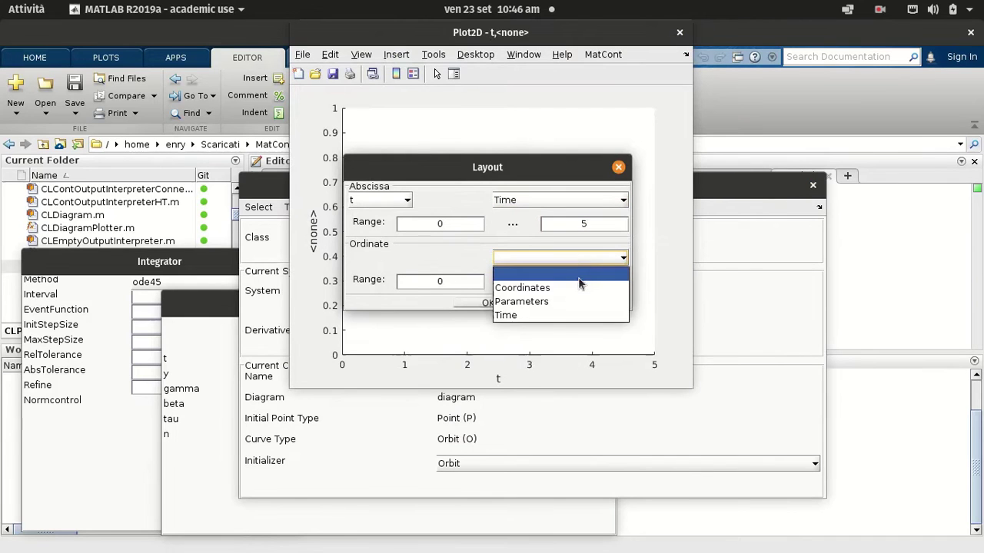
{"action": "left_click", "coordinate": [581, 284]}
{"action": "double_click", "coordinate": [595, 279]}
{"action": "type", "text": "2"}
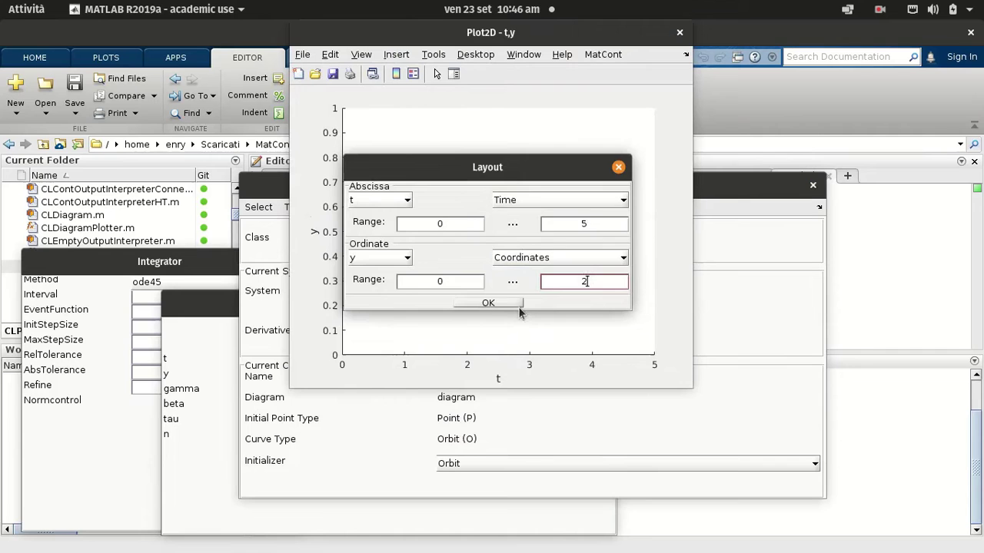
{"action": "left_click", "coordinate": [507, 303]}
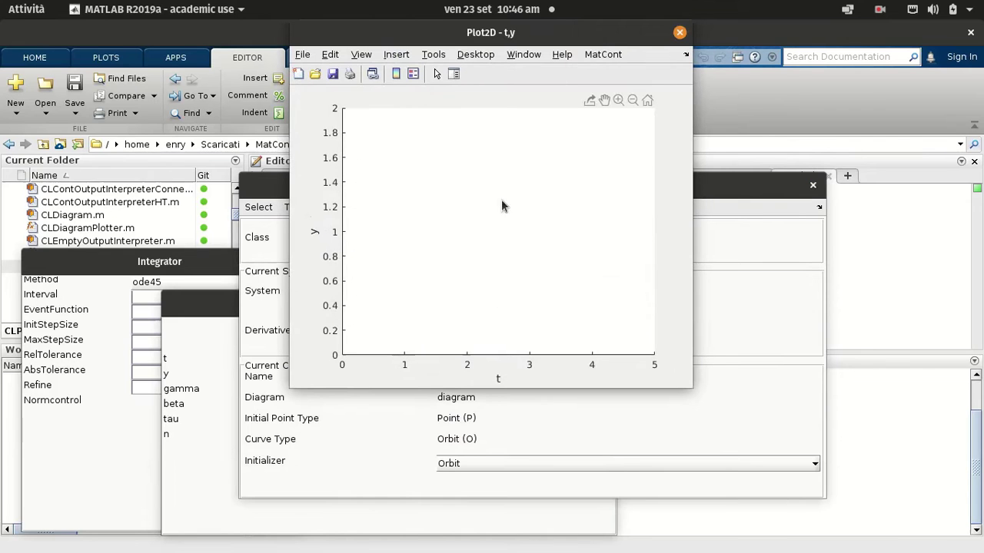
{"action": "left_click", "coordinate": [602, 54]}
Give unstable limit cycles a dotted ':' blue line style and move the plot window right.
{"action": "left_click", "coordinate": [626, 153]}
{"action": "triple_click", "coordinate": [493, 336]}
{"action": "key", "text": "ctrl+c"}
{"action": "left_click", "coordinate": [532, 379]}
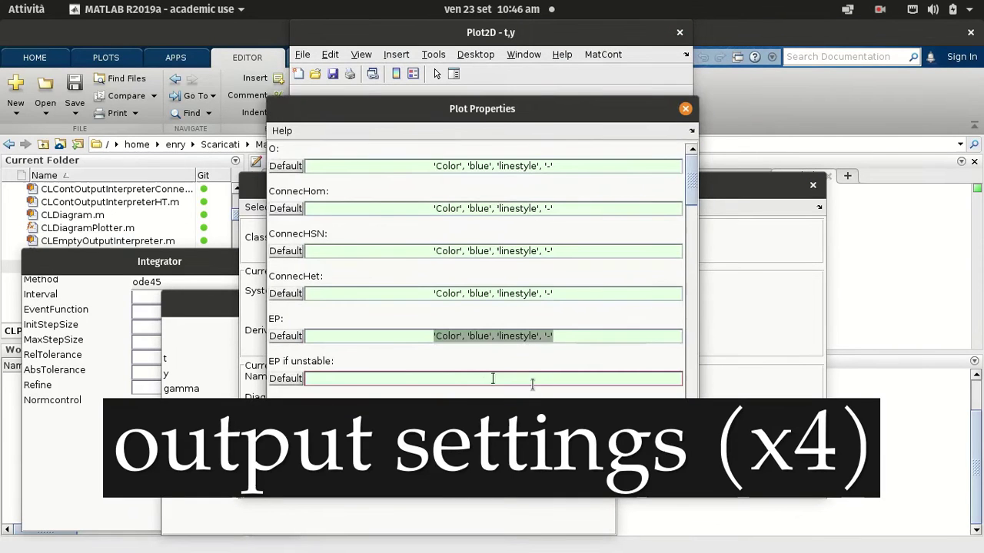
{"action": "type", "text": "'Color', 'blue', 'linestyle', '-'"}
{"action": "scroll", "coordinate": [531, 346], "scroll_direction": "down", "scroll_amount": 3}
{"action": "left_click", "coordinate": [492, 276]}
{"action": "key", "text": "ctrl+v"}
{"action": "key", "text": "Left"}
{"action": "key", "text": "BackSpace"}
{"action": "type", "text": ":"}
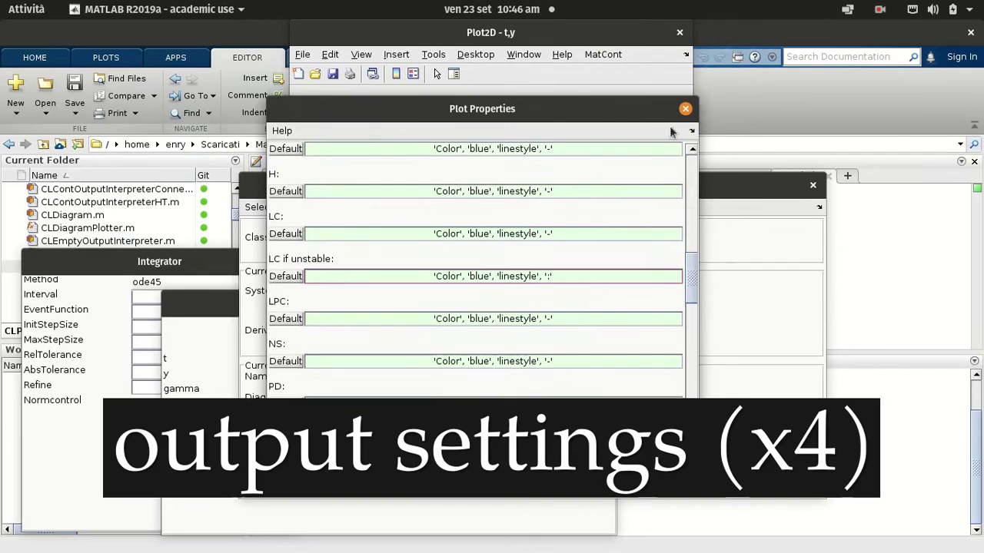
{"action": "left_click", "coordinate": [685, 109]}
{"action": "left_click_drag", "start_coordinate": [538, 32], "coordinate": [799, 53]}
Open a Numeric window with the Parameters section added and enlarge it.
{"action": "left_click", "coordinate": [350, 206]}
{"action": "left_click", "coordinate": [331, 240]}
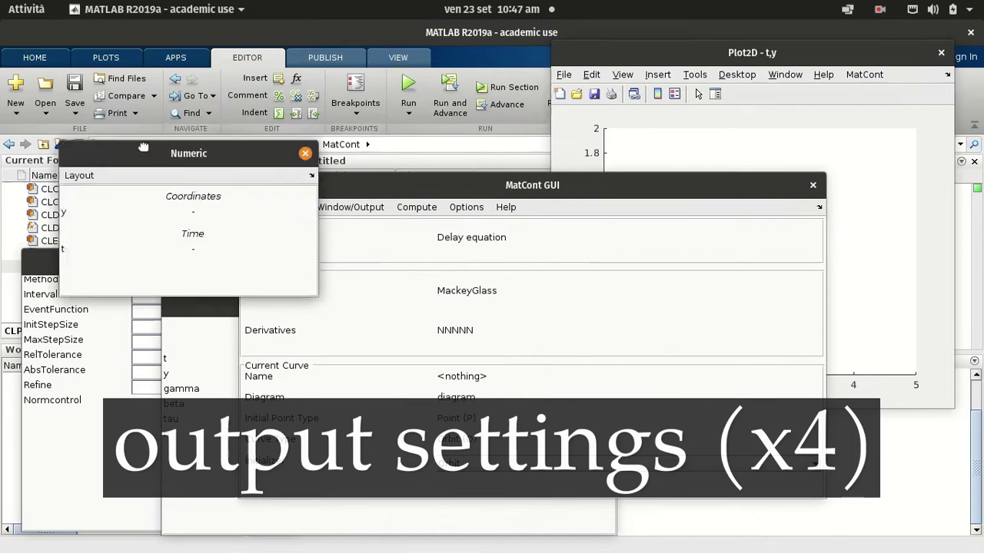
{"action": "left_click_drag", "start_coordinate": [143, 147], "coordinate": [136, 126]}
{"action": "left_click", "coordinate": [71, 155]}
{"action": "left_click", "coordinate": [100, 189]}
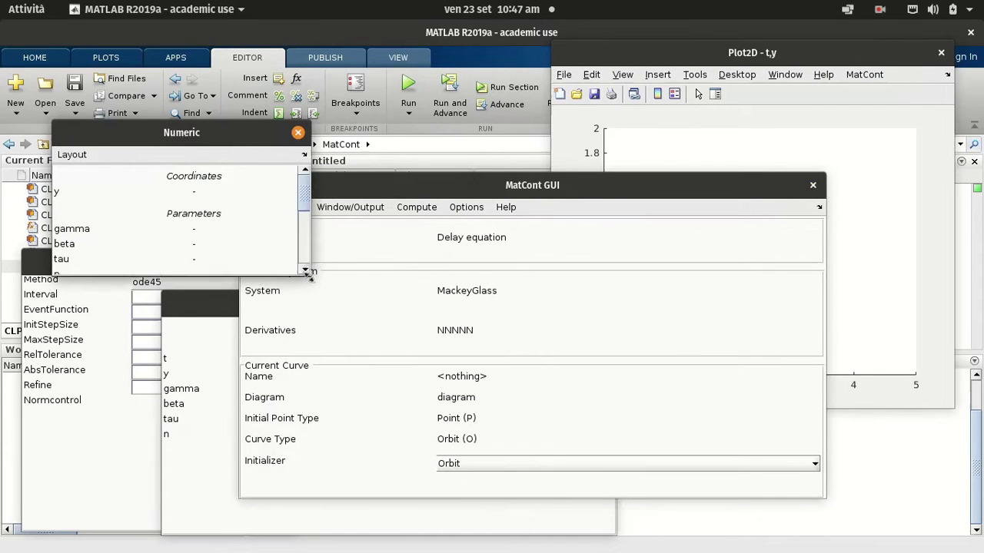
{"action": "left_click_drag", "start_coordinate": [310, 278], "coordinate": [257, 342]}
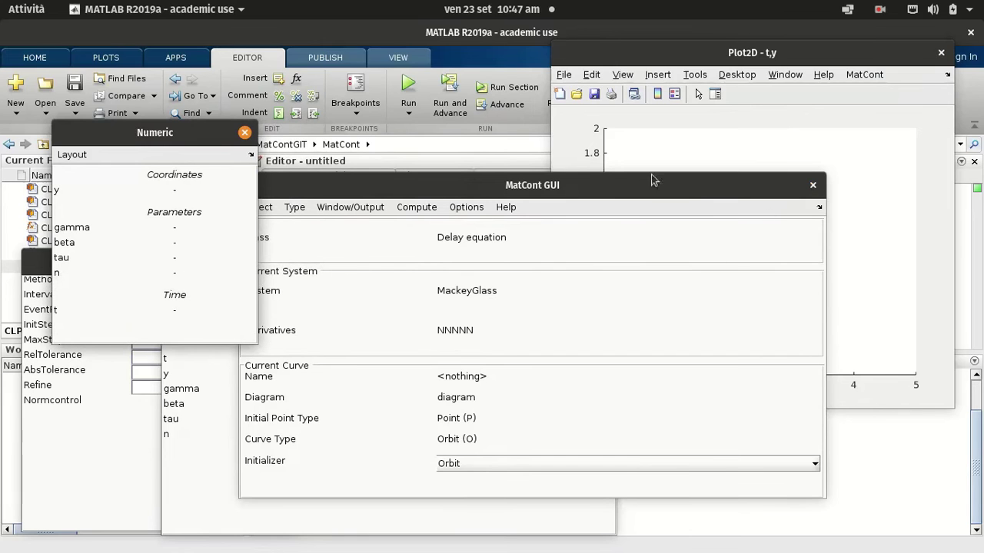
Integrate the orbit forward so y rises from 0.2 and levels off at 1 by t=5.
{"action": "left_click", "coordinate": [417, 207]}
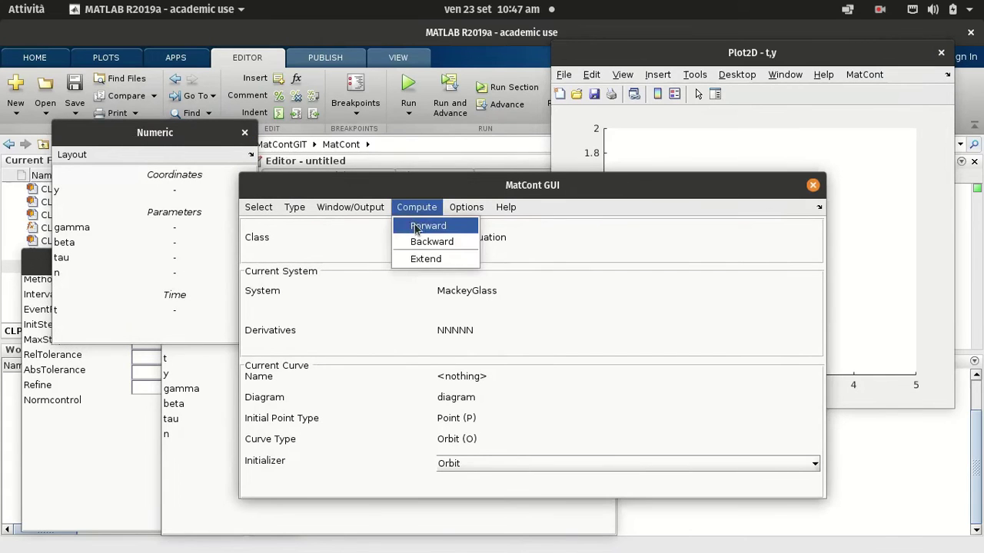
{"action": "left_click", "coordinate": [419, 228]}
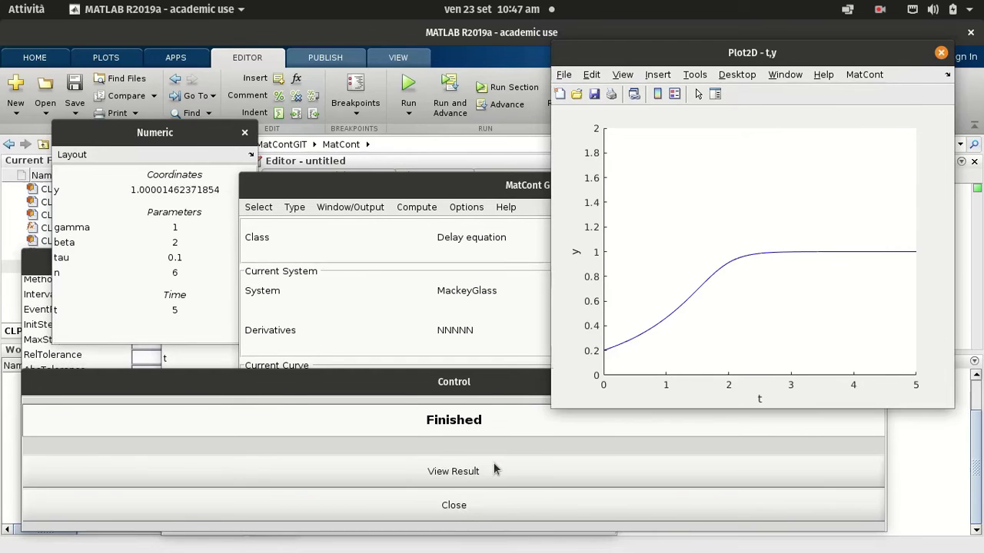
Select the orbit's last point (t=5, y≈1) and make it the initial equilibrium.
{"action": "left_click", "coordinate": [496, 462]}
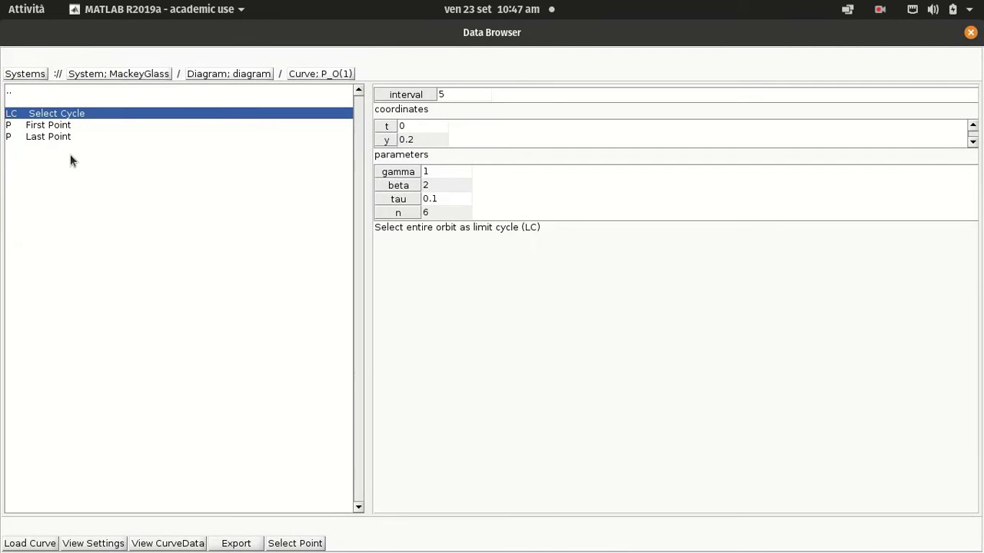
{"action": "left_click", "coordinate": [52, 136]}
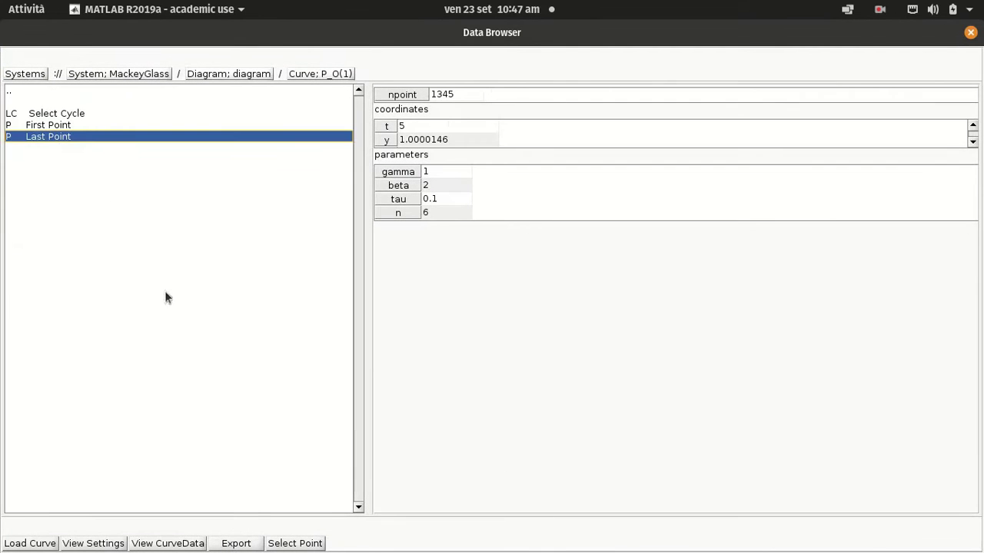
{"action": "left_click", "coordinate": [305, 542]}
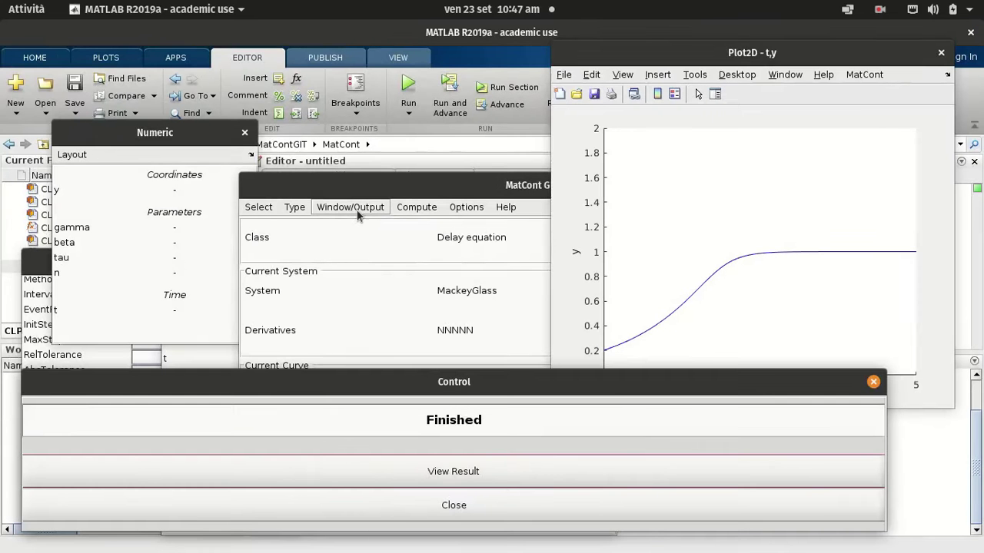
{"action": "left_click", "coordinate": [305, 208]}
{"action": "mouse_move", "coordinate": [323, 225]}
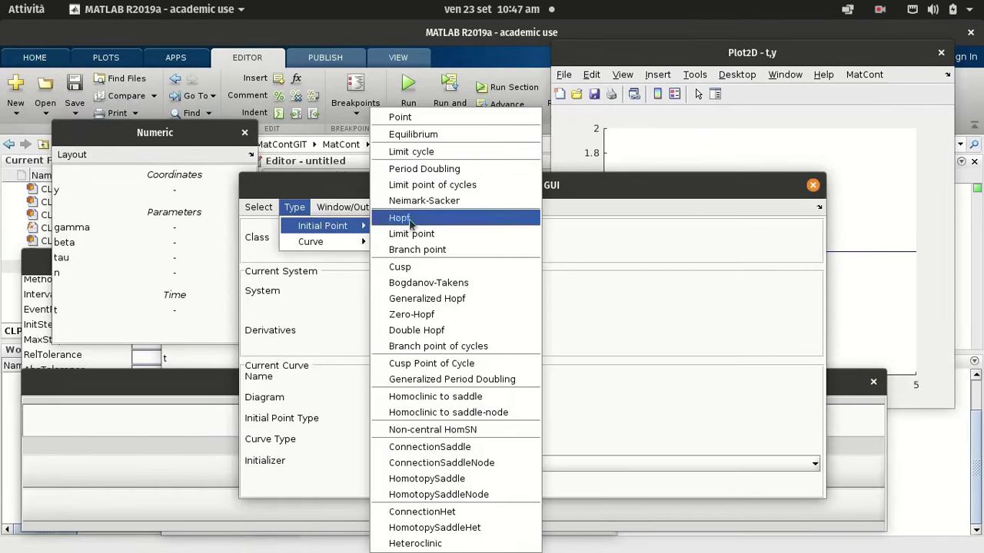
{"action": "left_click", "coordinate": [422, 138]}
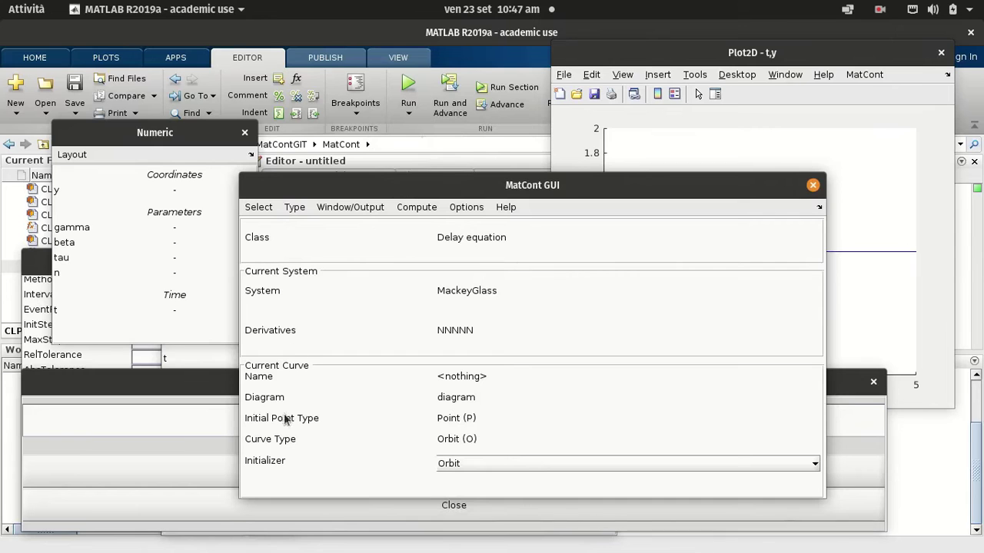
{"action": "left_click", "coordinate": [836, 399]}
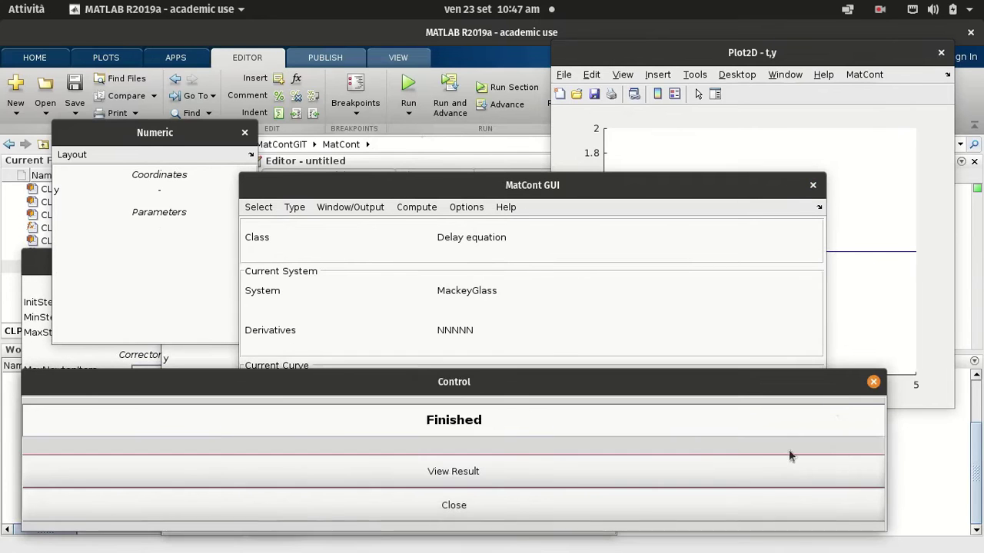
Free tau as the continuation parameter in the Starter window.
{"action": "left_click", "coordinate": [734, 502]}
{"action": "left_click", "coordinate": [184, 413]}
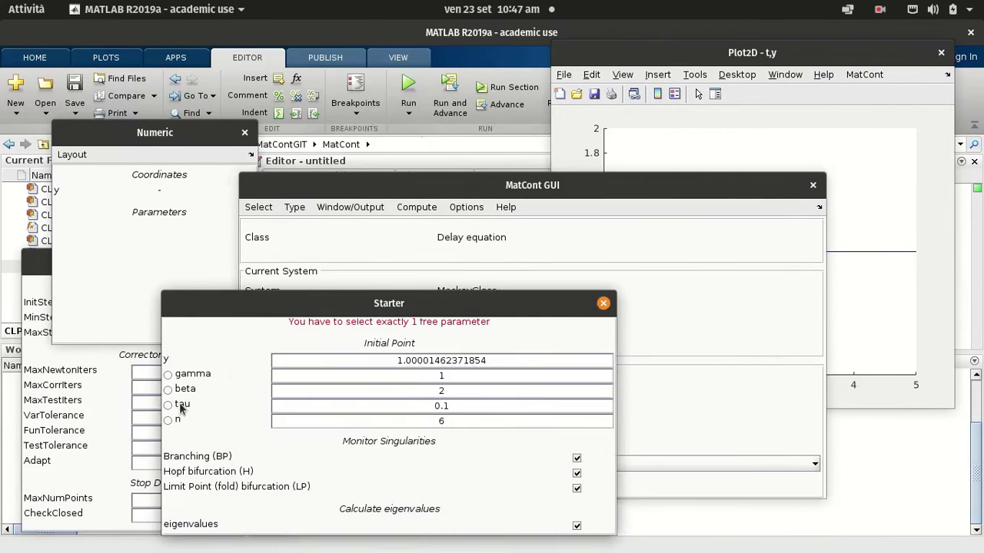
{"action": "left_click", "coordinate": [168, 405]}
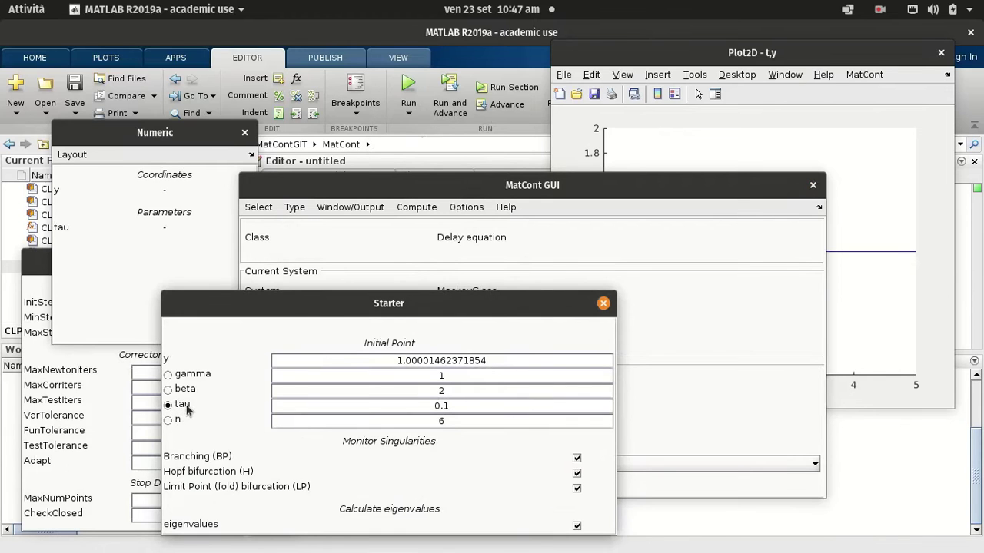
{"action": "left_click_drag", "start_coordinate": [385, 305], "coordinate": [410, 301]}
Add Test Functions, Eigenvalues and Stepsize sections to the Numeric window.
{"action": "left_click", "coordinate": [72, 154]}
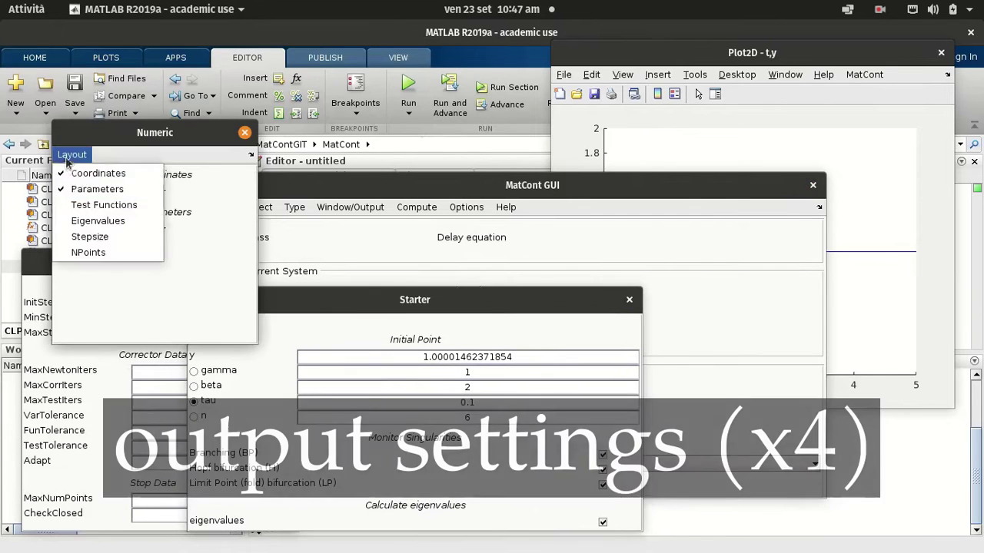
{"action": "left_click", "coordinate": [100, 205]}
{"action": "left_click", "coordinate": [71, 154]}
{"action": "left_click", "coordinate": [100, 220]}
{"action": "left_click", "coordinate": [72, 155]}
{"action": "left_click_drag", "start_coordinate": [258, 342], "coordinate": [254, 453]}
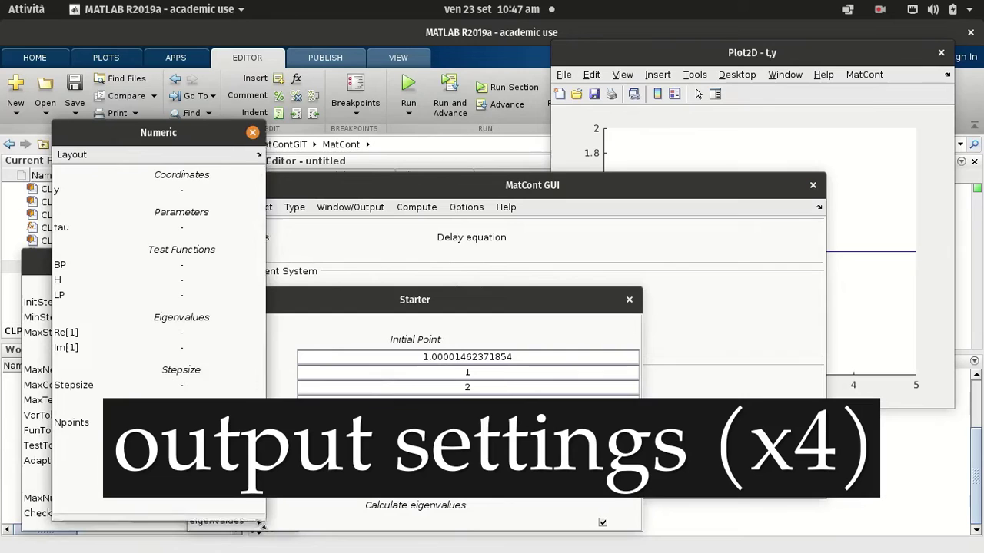
Change the 2D plot's horizontal axis to parameter tau.
{"action": "left_click", "coordinate": [865, 75]}
{"action": "left_click", "coordinate": [880, 181]}
{"action": "left_click", "coordinate": [865, 75]}
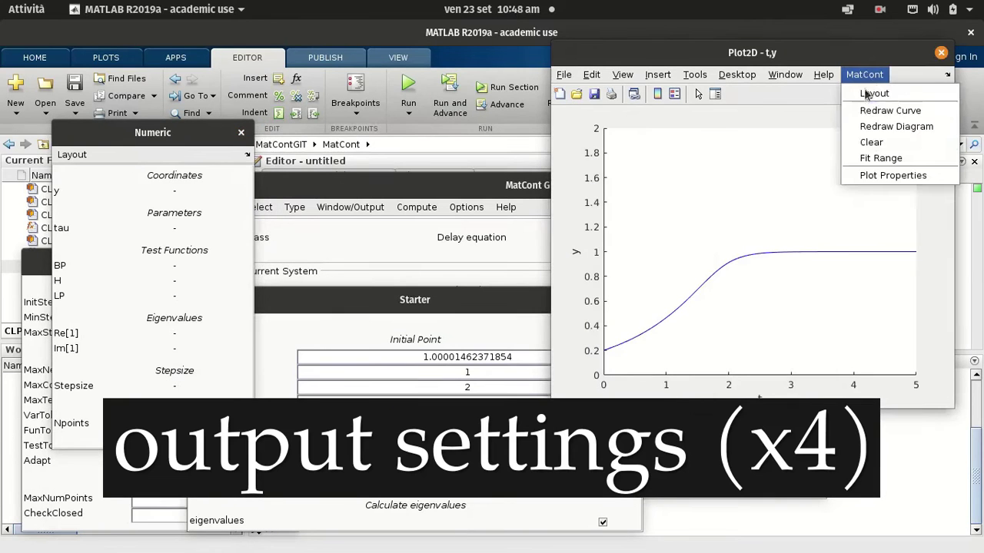
{"action": "left_click", "coordinate": [869, 93]}
{"action": "left_click", "coordinate": [769, 221]}
{"action": "left_click", "coordinate": [784, 263]}
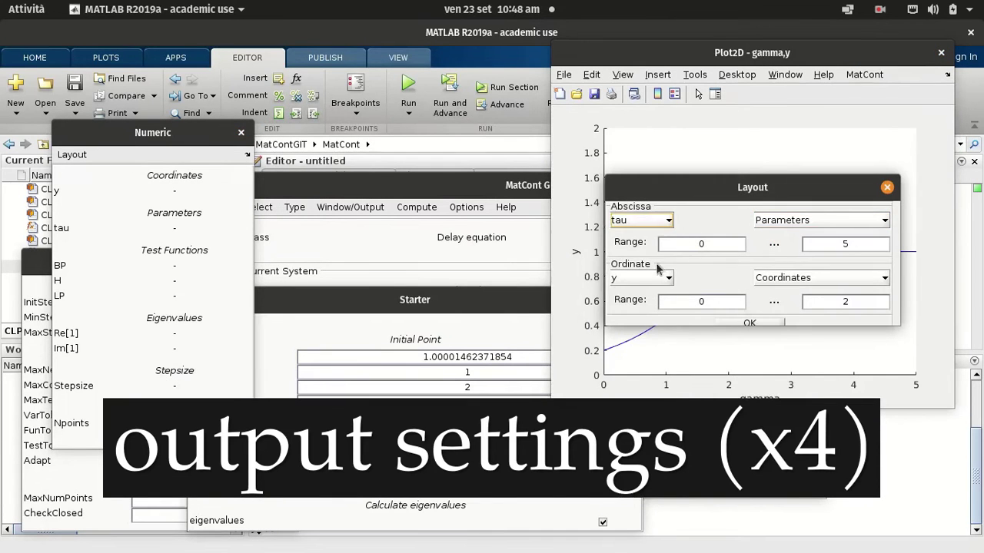
{"action": "left_click", "coordinate": [769, 320]}
Continue the equilibrium in tau, resuming past Hopf points near tau 1.209 and 4.834.
{"action": "left_click", "coordinate": [412, 218]}
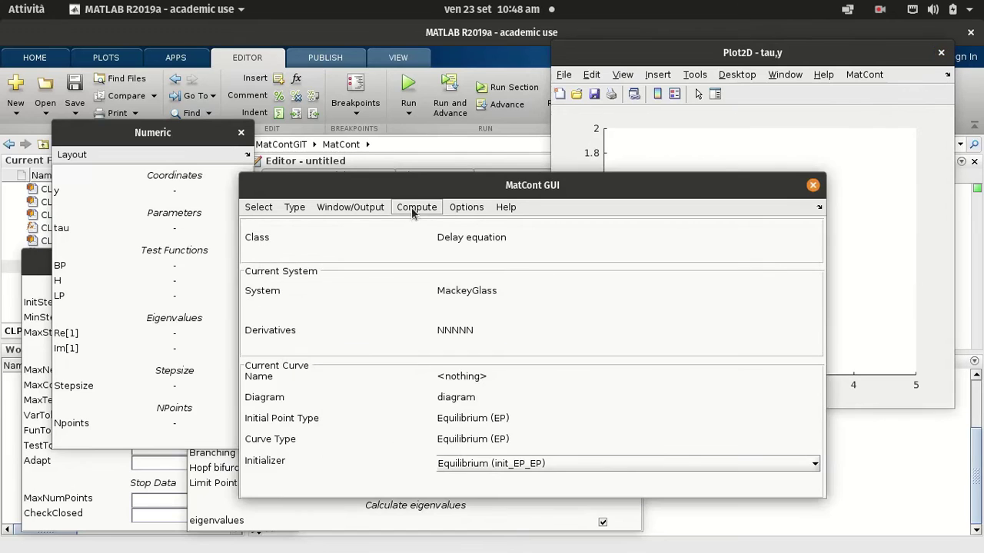
{"action": "left_click", "coordinate": [422, 239]}
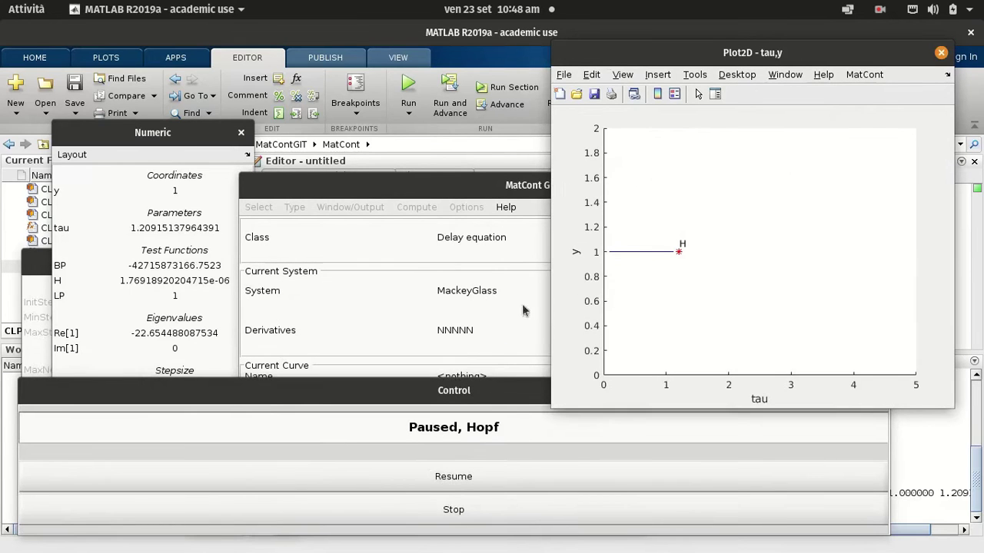
{"action": "left_click", "coordinate": [497, 478]}
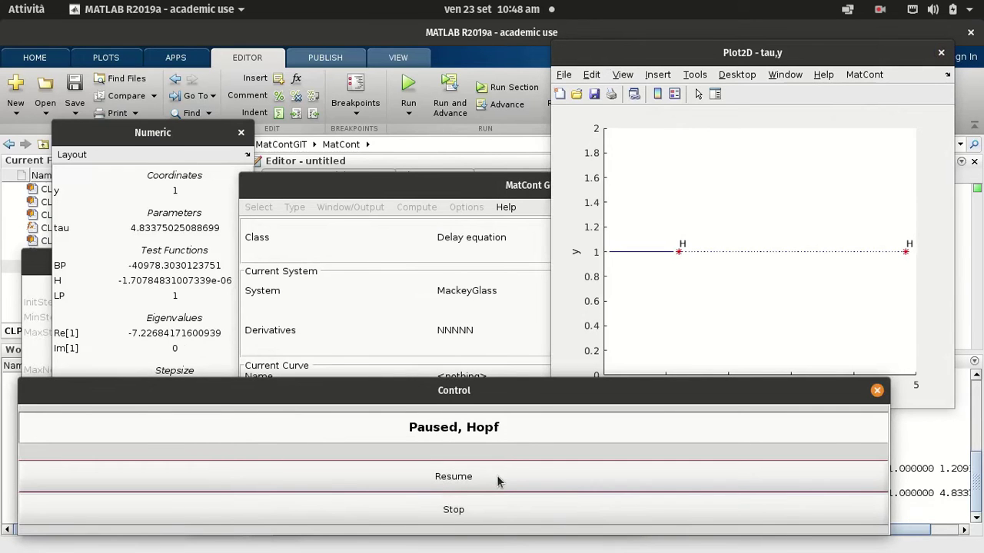
{"action": "left_click", "coordinate": [496, 478]}
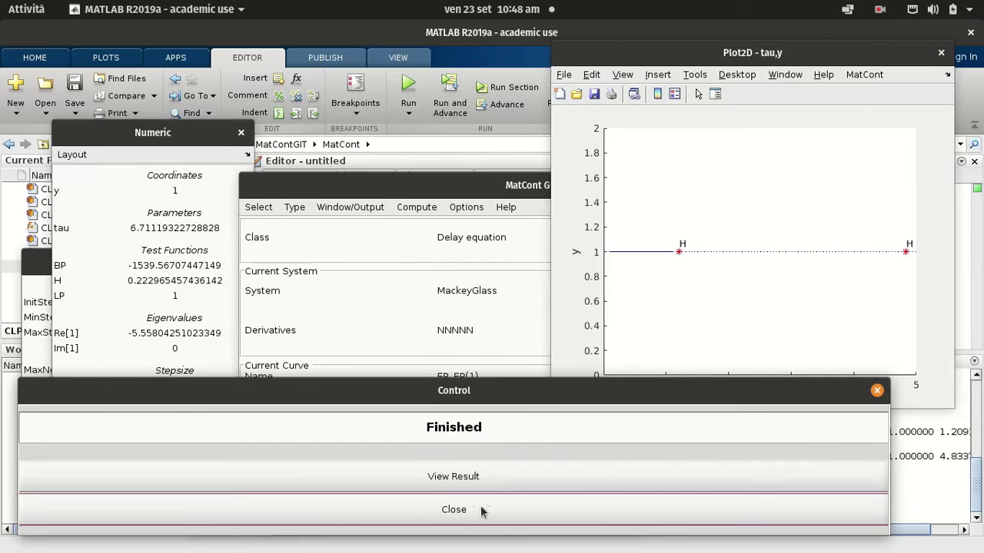
{"action": "left_click", "coordinate": [473, 477]}
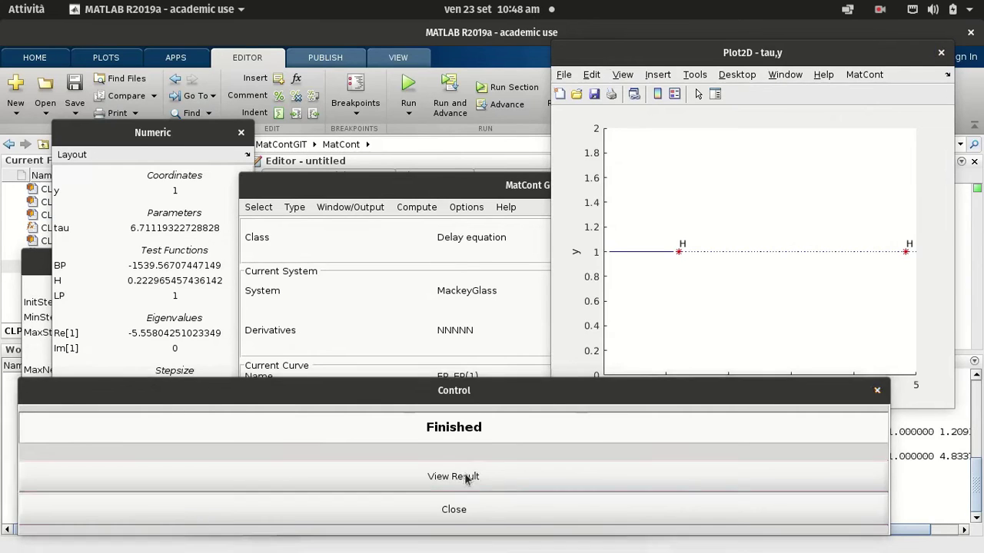
Select the first Hopf point (tau≈1.209) as the new starting point.
{"action": "left_click", "coordinate": [73, 125]}
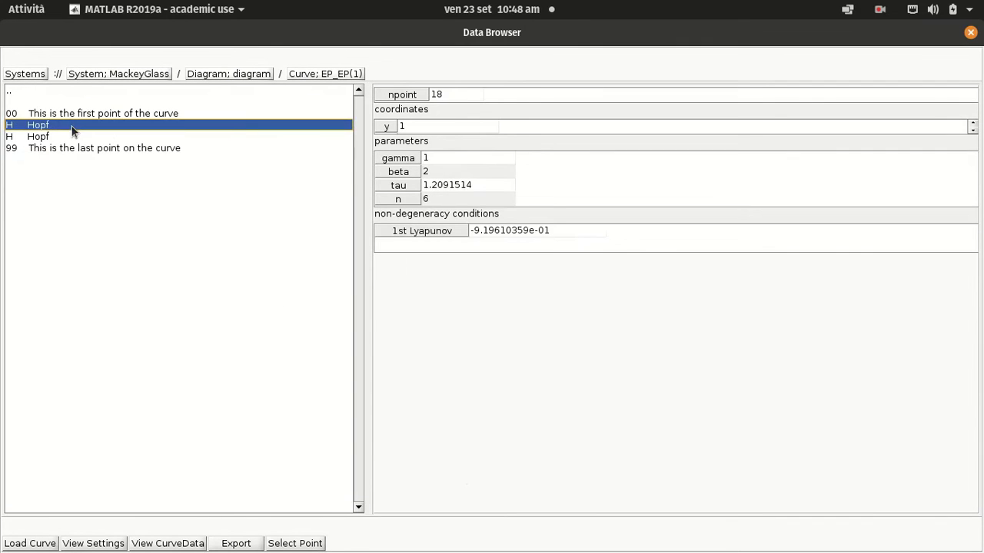
{"action": "left_click", "coordinate": [292, 543]}
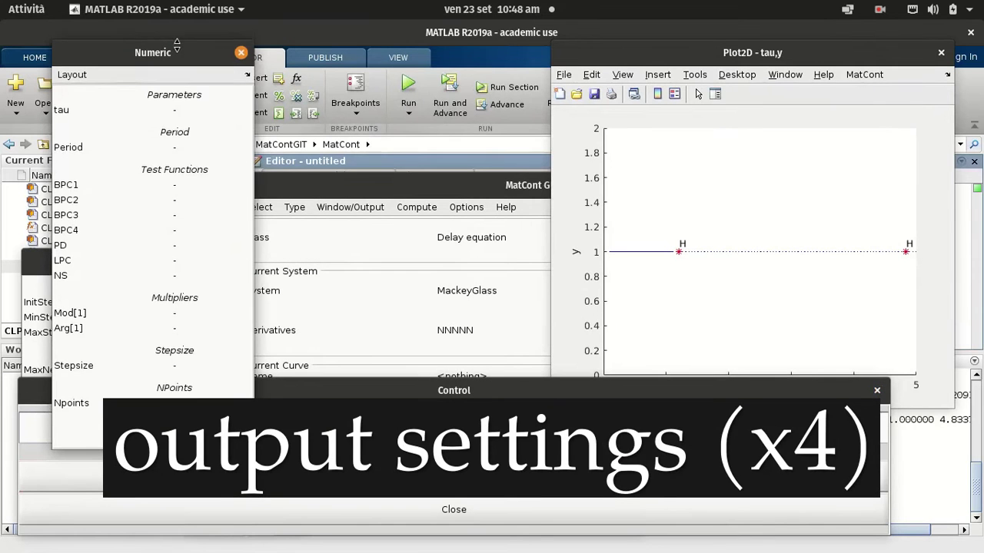
Compute the limit-cycle branch forward from the first Hopf point, watching the plot until period doubling near tau 3.556.
{"action": "left_click", "coordinate": [452, 510]}
{"action": "left_click", "coordinate": [413, 207]}
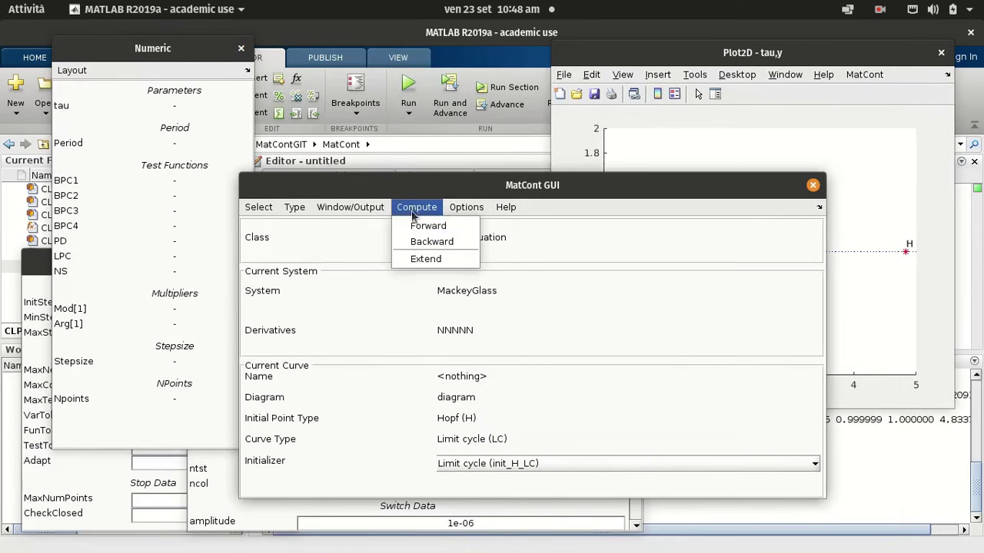
{"action": "left_click", "coordinate": [417, 223]}
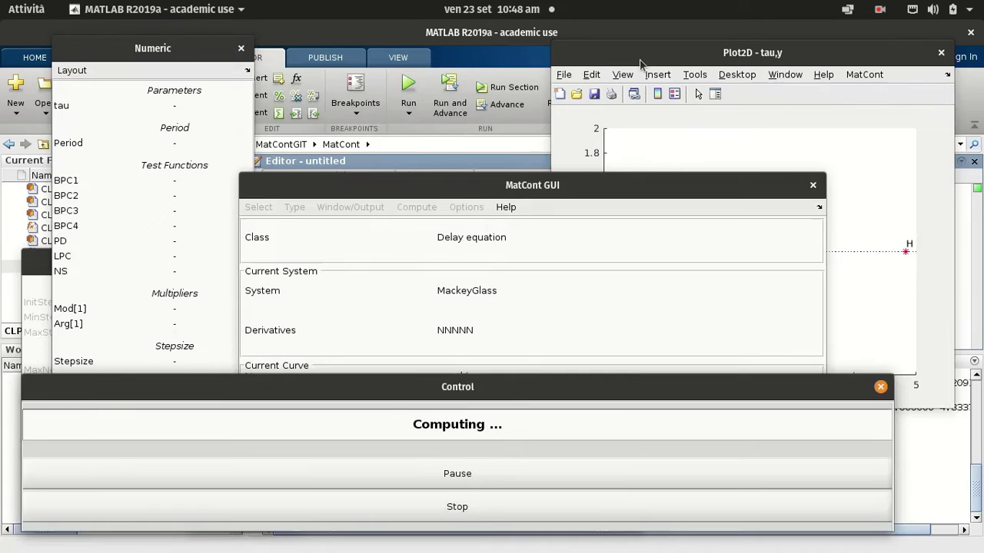
{"action": "left_click", "coordinate": [640, 65]}
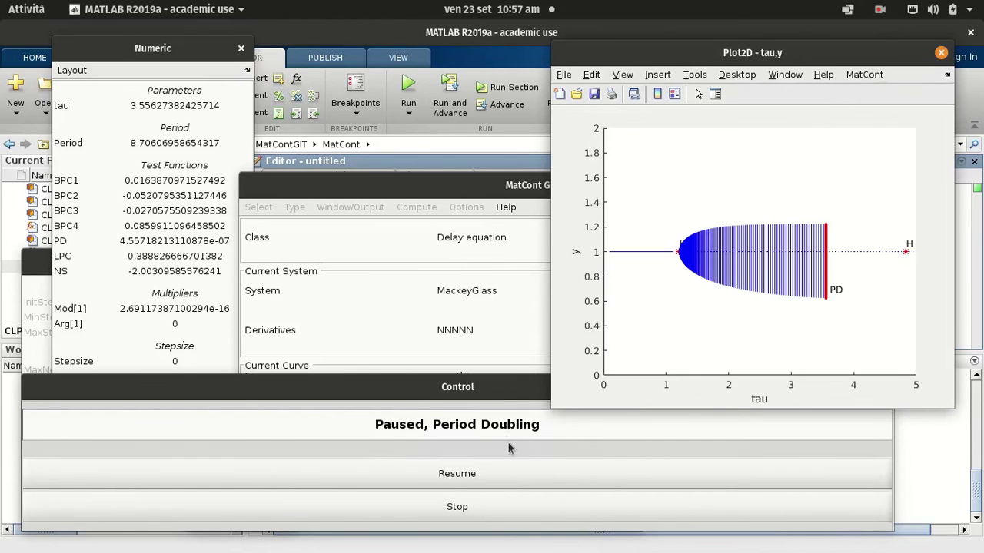
Resume the limit-cycle continuation past the period-doubling point toward tau 4.2.
{"action": "left_click", "coordinate": [509, 474]}
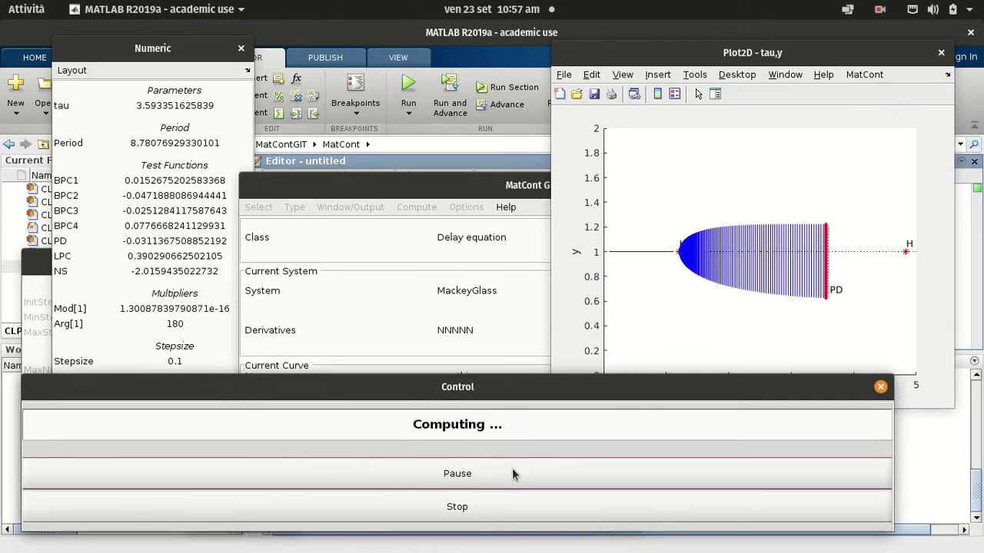